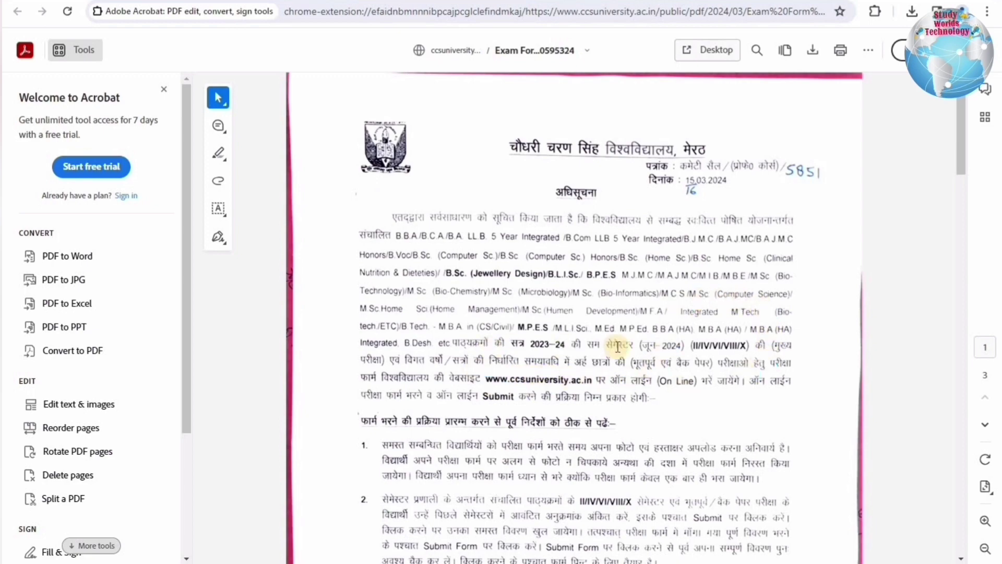
Step: Read through the university's exam form notification PDF, including the instructions and the form submission dates
scroll(591, 346, "down", 5)
scroll(591, 346, "down", 10)
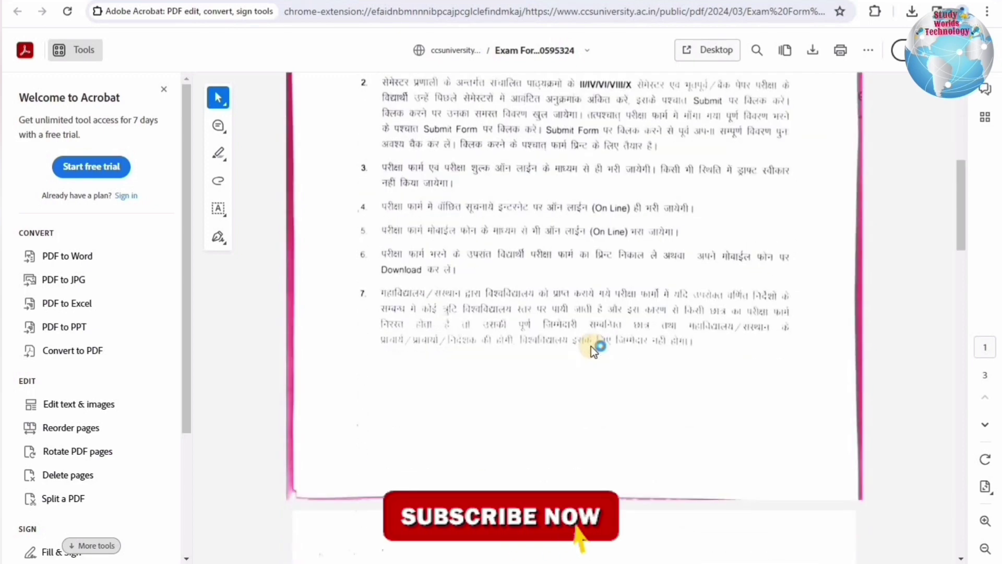
scroll(591, 346, "down", 10)
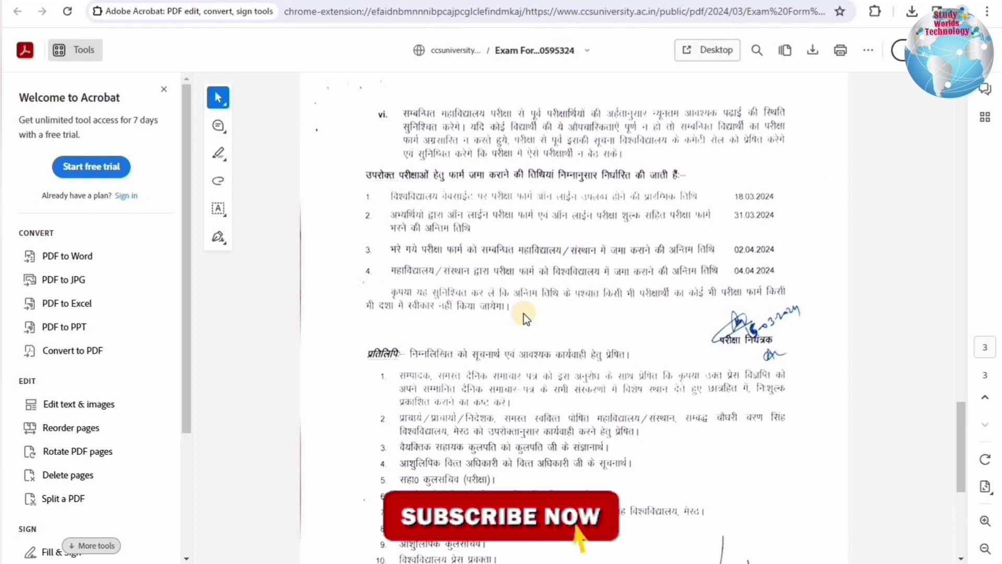
scroll(524, 314, "up", 5)
scroll(524, 314, "up", 12)
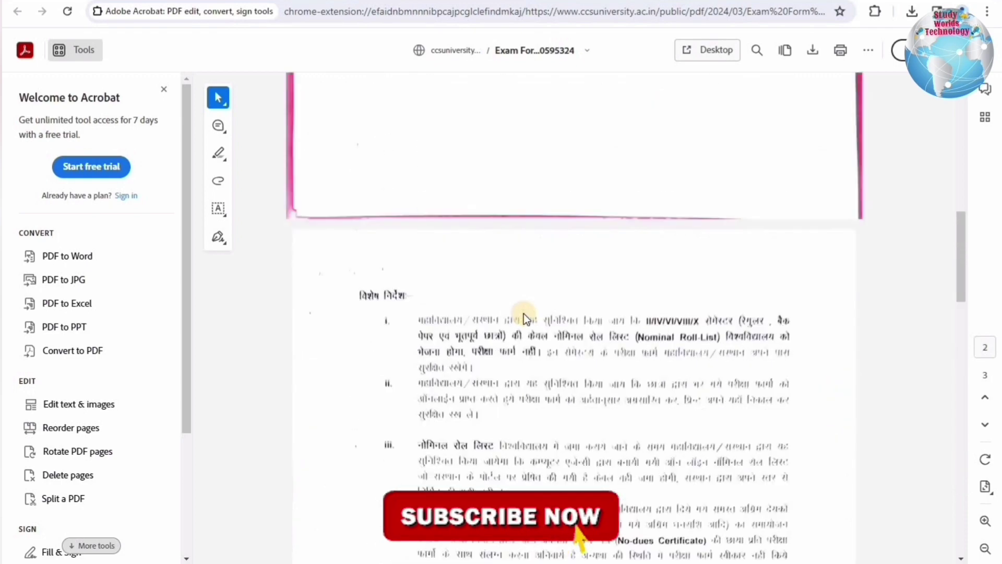
scroll(524, 315, "up", 5)
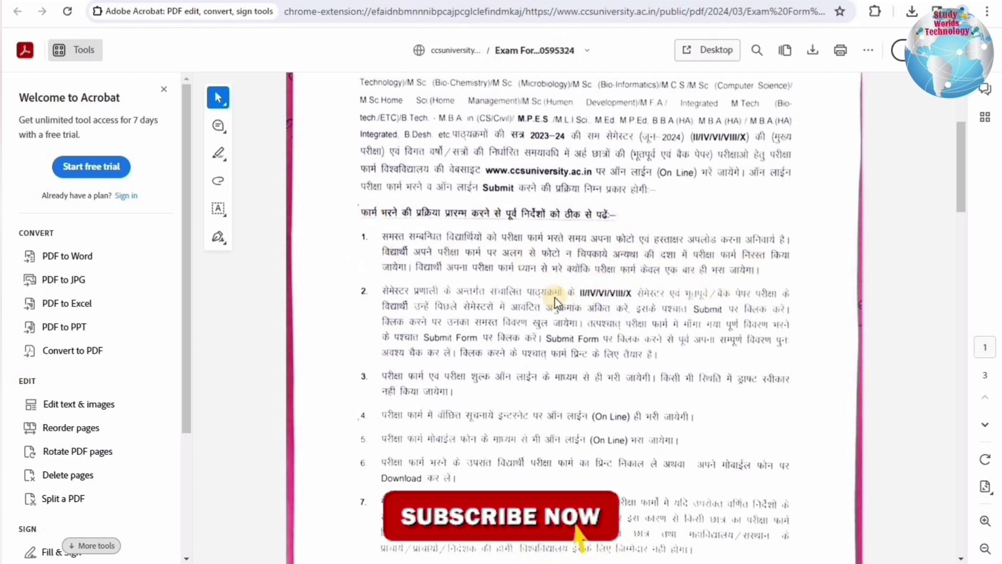
scroll(772, 311, "down", 10)
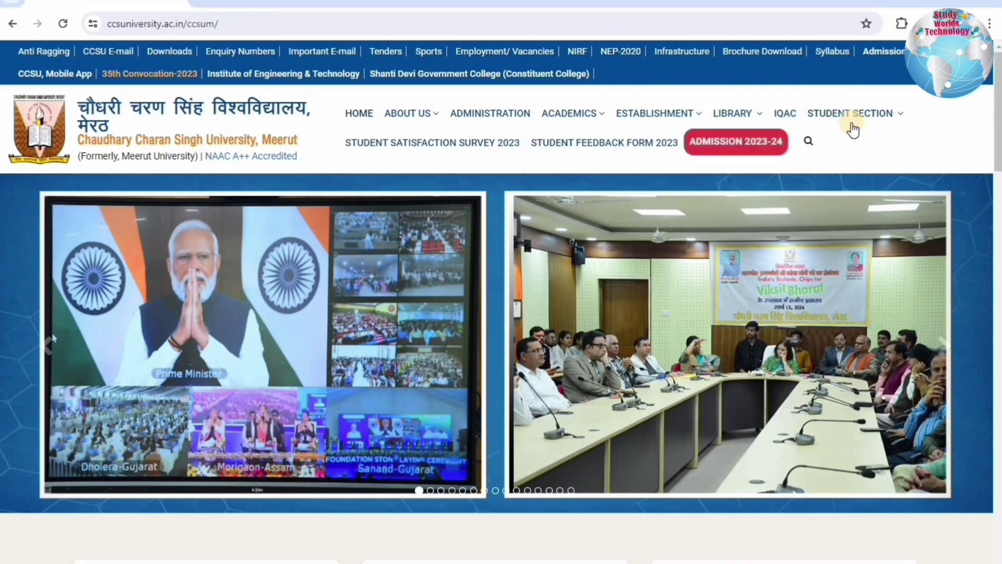
Step: Open the Examination page from the university website's student section
mouse_move(850, 120)
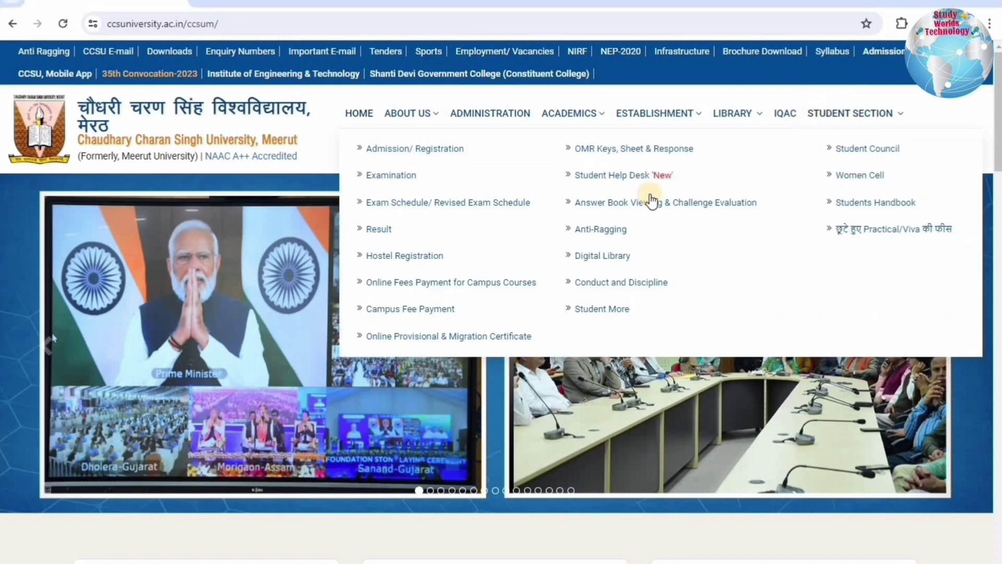
left_click(395, 175)
left_click_drag(63, 163, 284, 168)
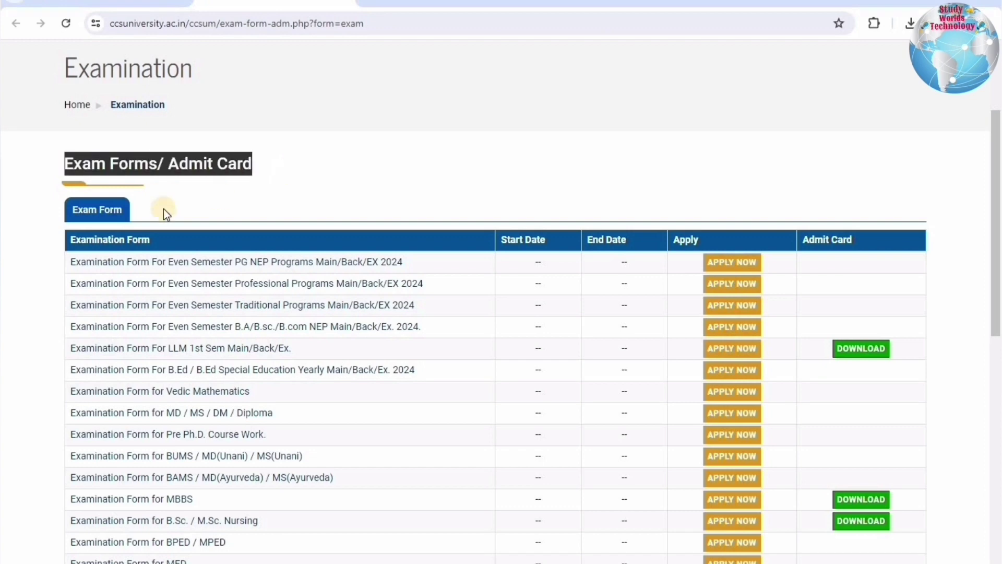
Step: Open the application for the Examination Form For Even Semester Professional Programs Main/Back/EX 2024
left_click_drag(158, 276, 399, 261)
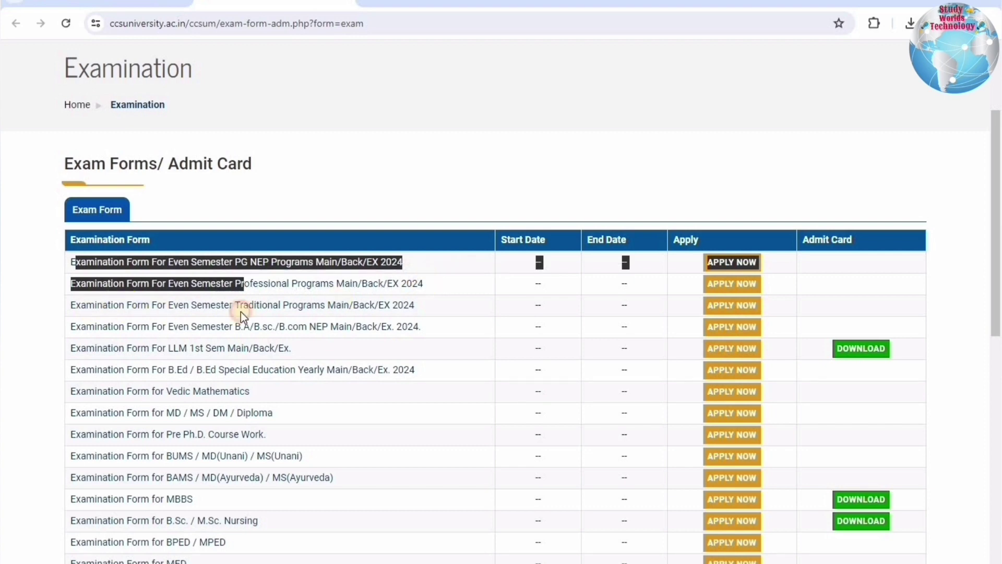
left_click_drag(86, 305, 415, 308)
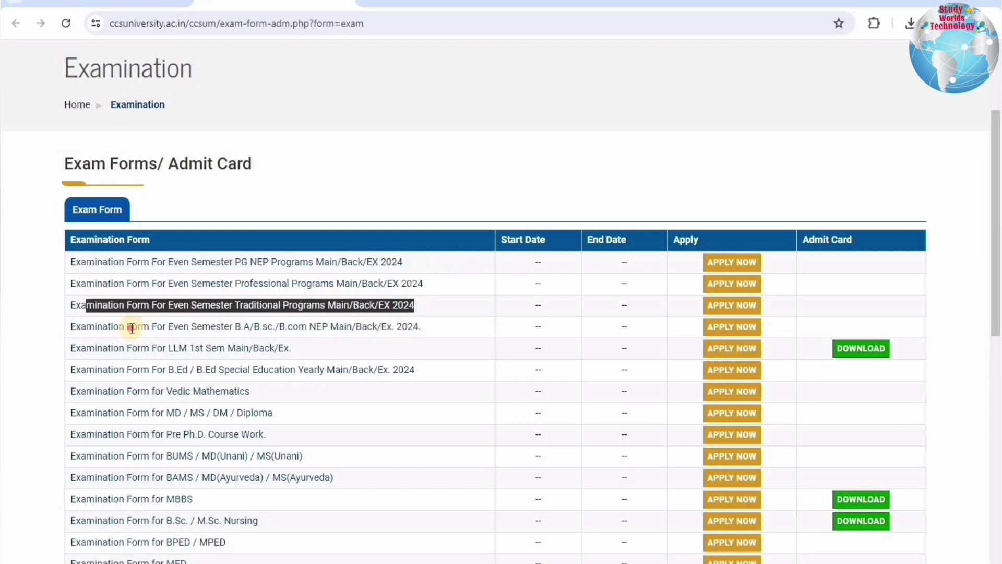
left_click_drag(132, 326, 440, 334)
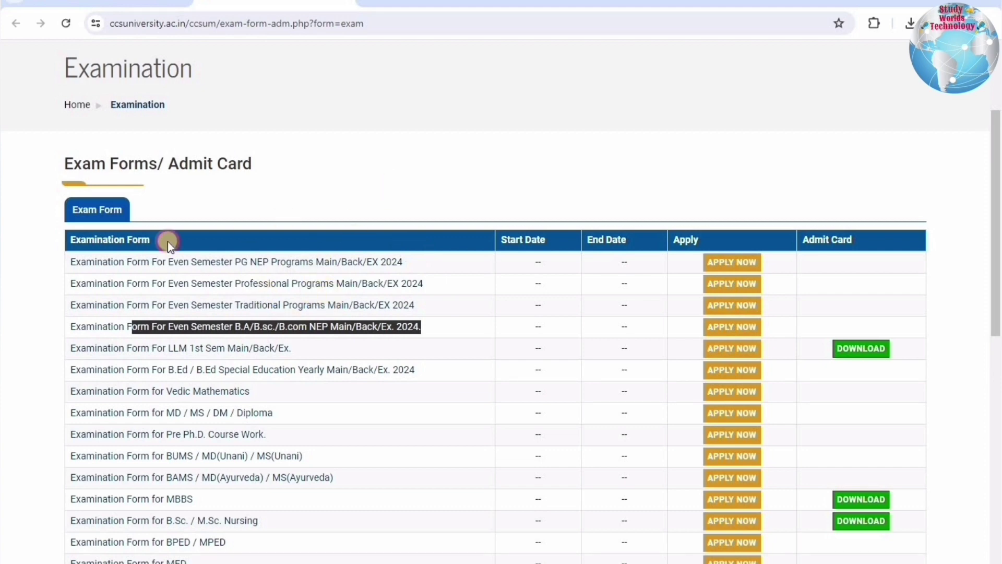
left_click_drag(84, 284, 196, 285)
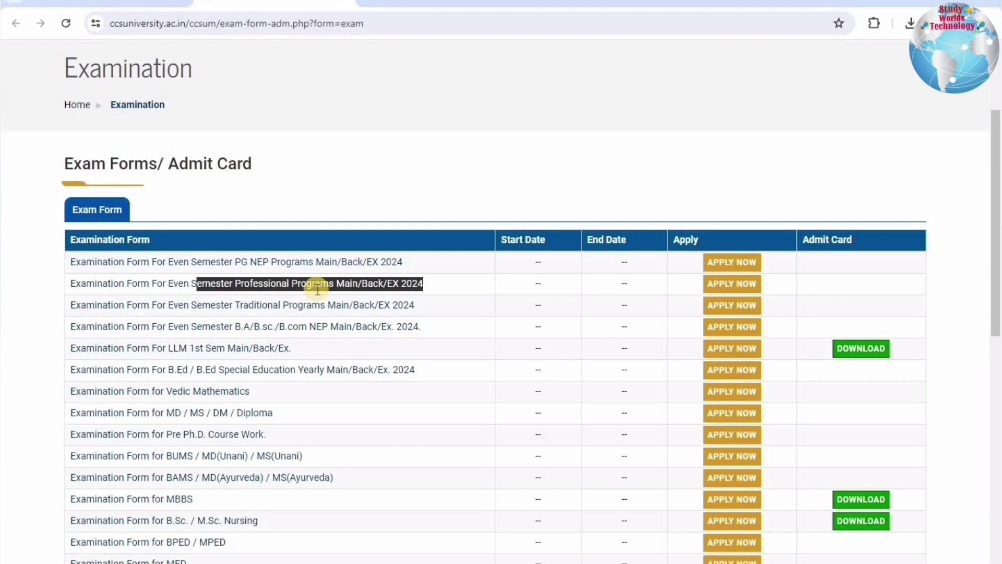
left_click(744, 289)
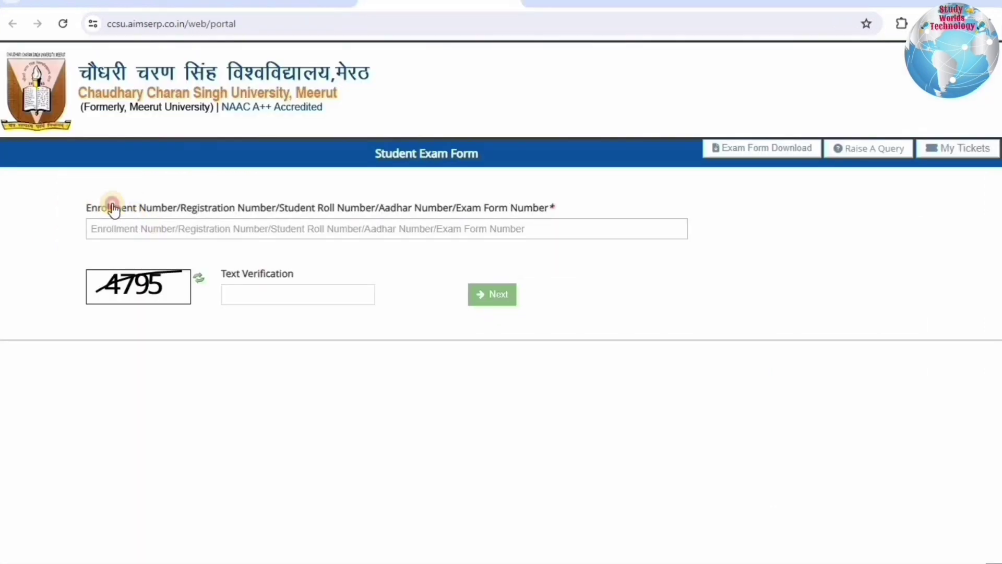
left_click_drag(183, 214, 555, 209)
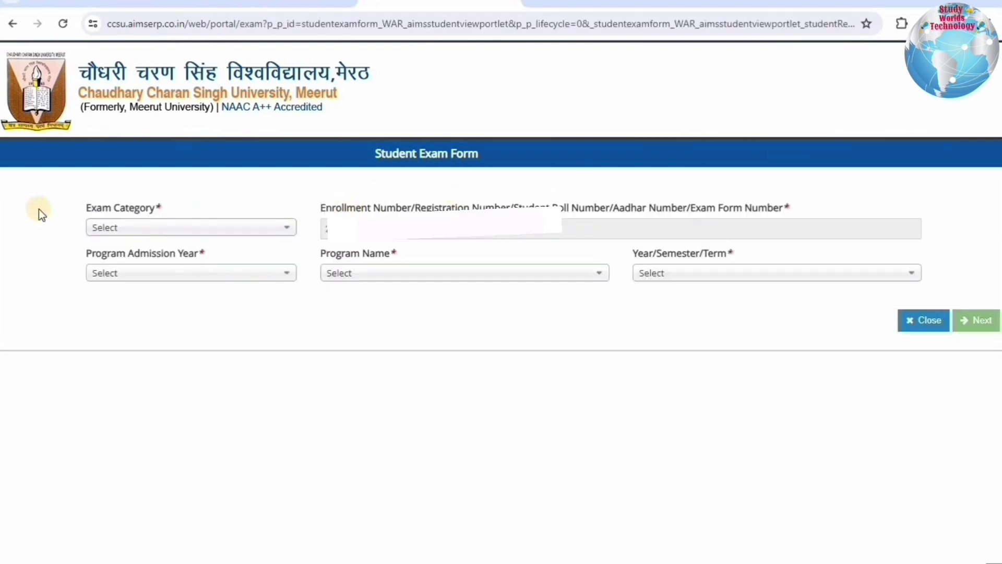
Step: Set the exam category to UG/PG Even Semester Main Exam
triple_click(175, 207)
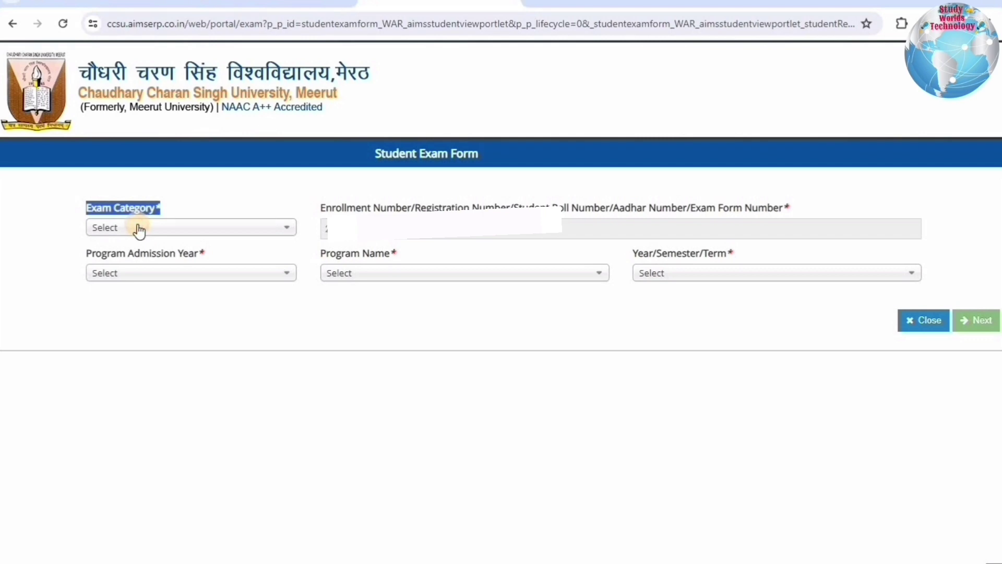
left_click(138, 228)
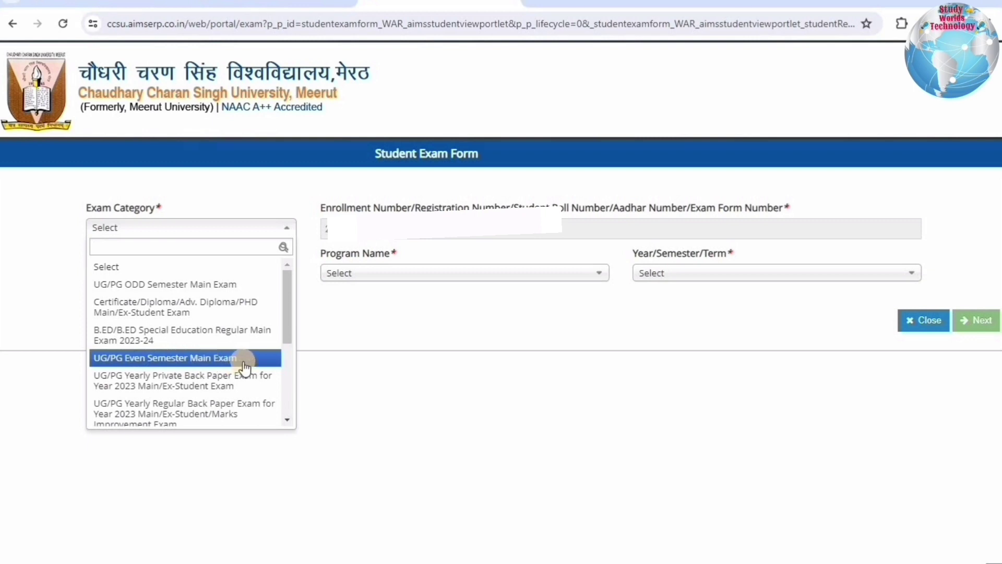
scroll(172, 381, "down", 5)
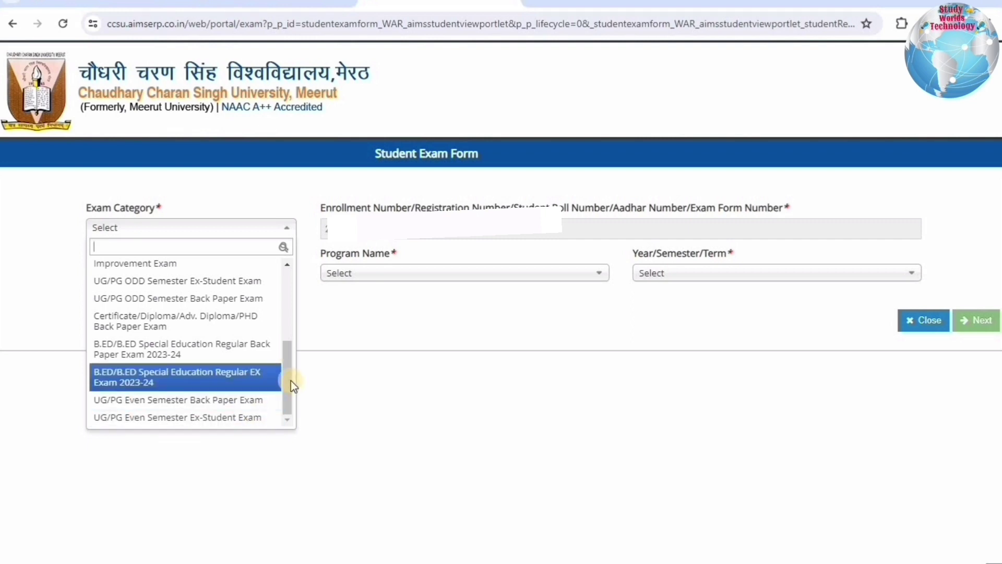
scroll(208, 334, "up", 5)
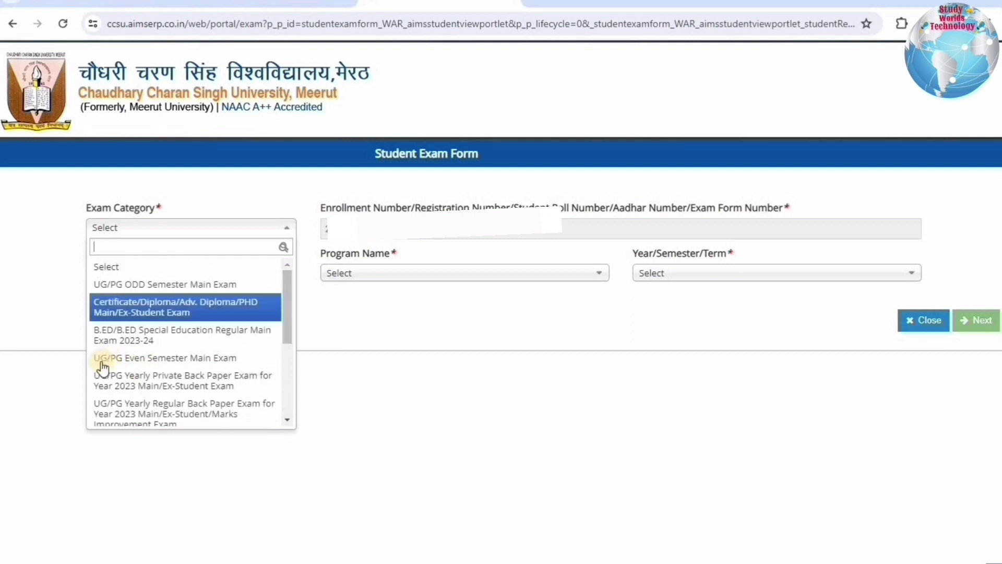
left_click(199, 360)
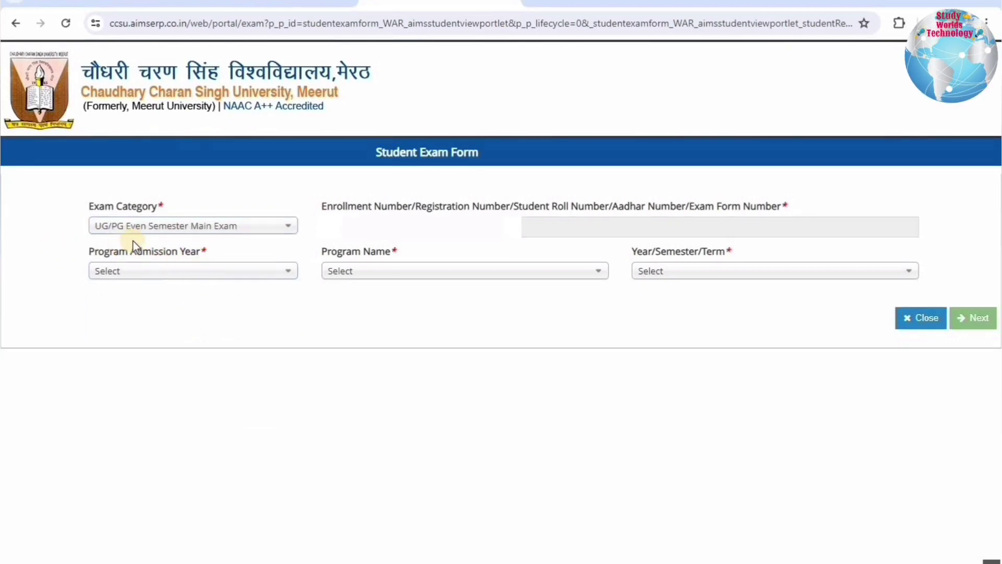
Step: Set the program admission year to 2019 and the program name to B.A. L.L.B. 5 YEAR
left_click(168, 272)
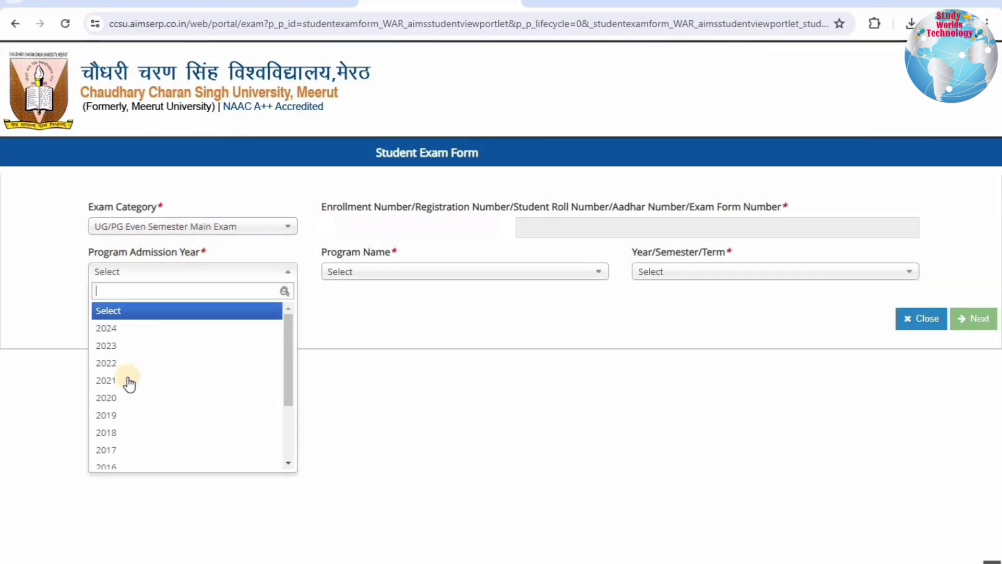
left_click(113, 415)
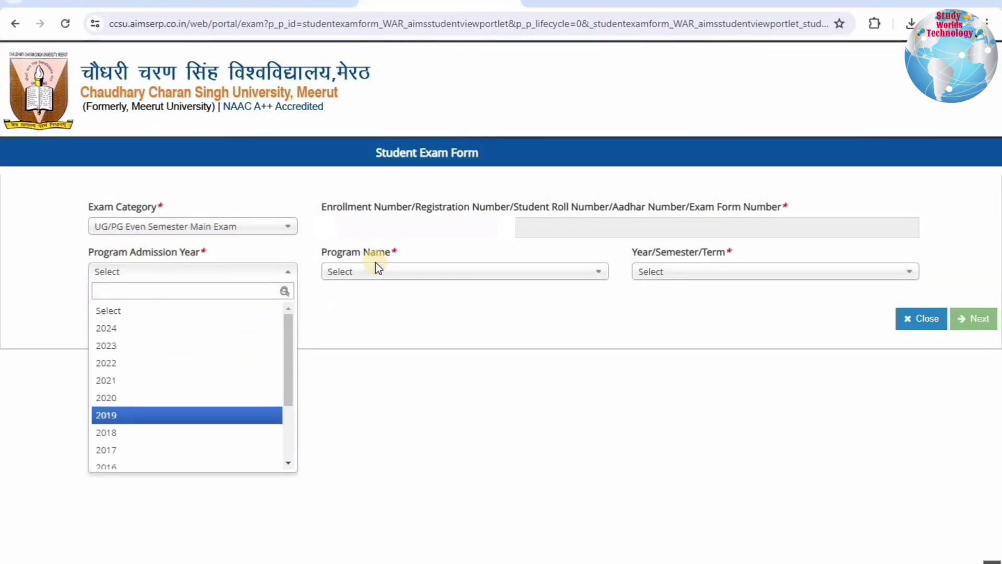
left_click(362, 285)
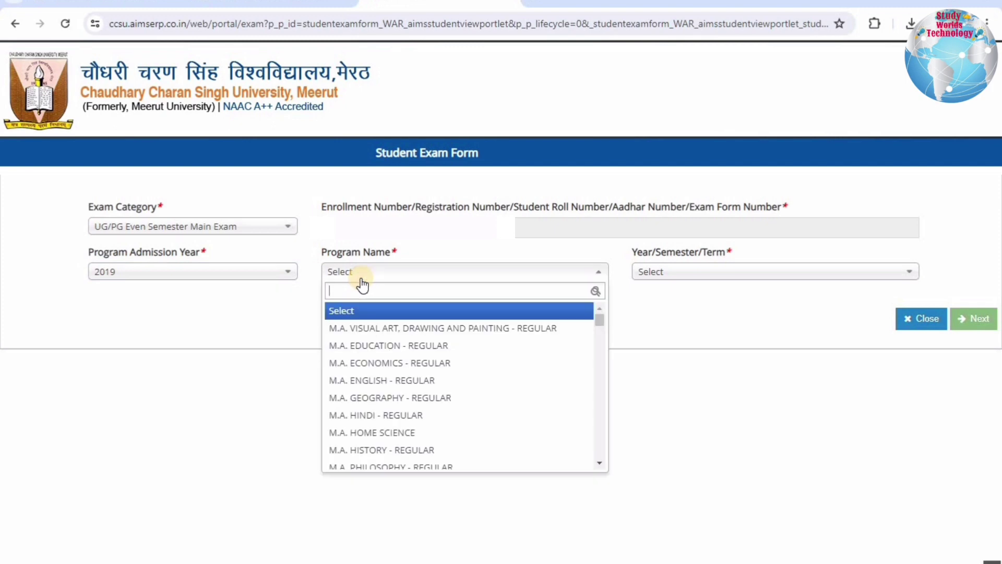
type("b.a")
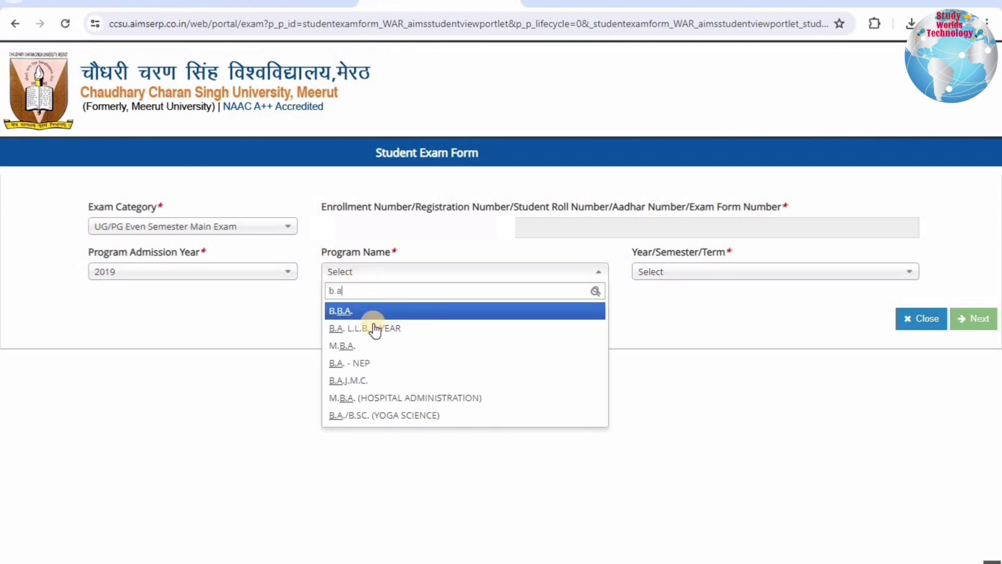
left_click(378, 334)
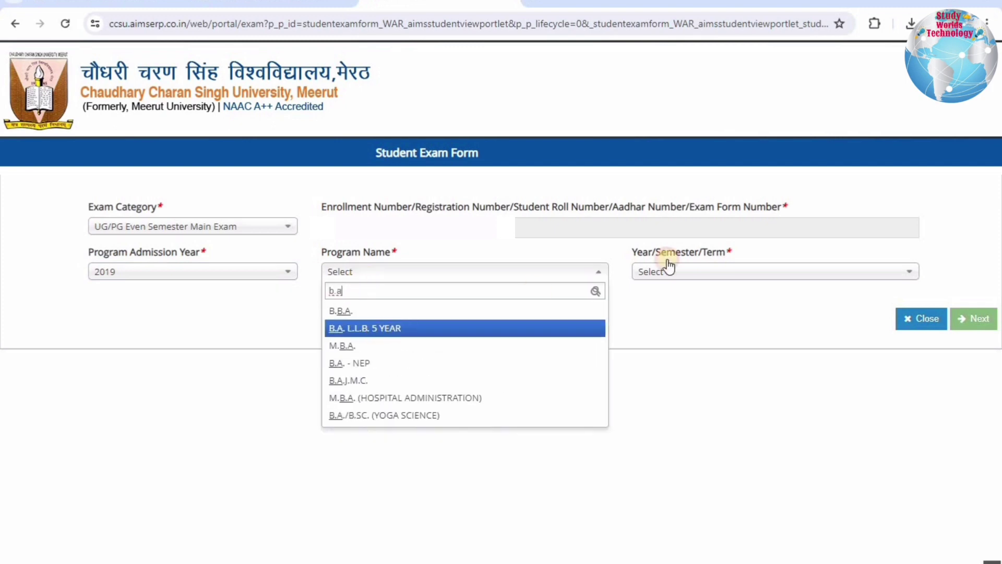
Step: Choose Semester 10 as the year/semester/term and continue to the detailed student exam form
left_click(700, 275)
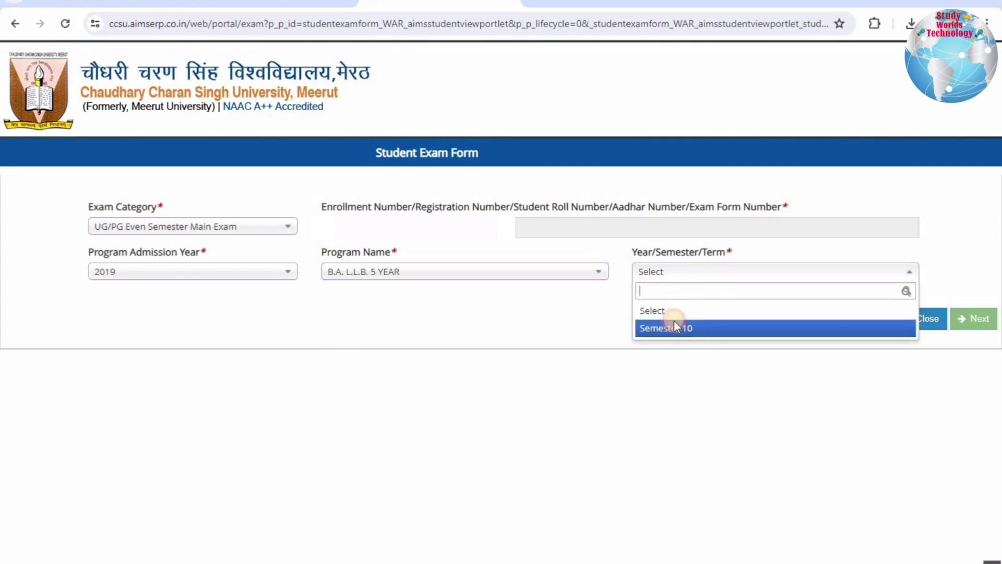
left_click(674, 323)
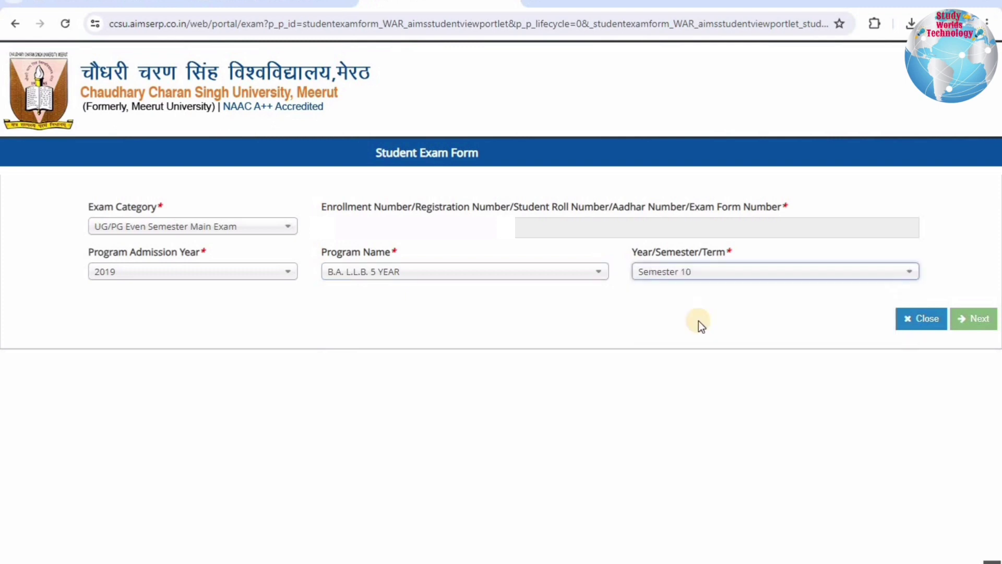
left_click(975, 320)
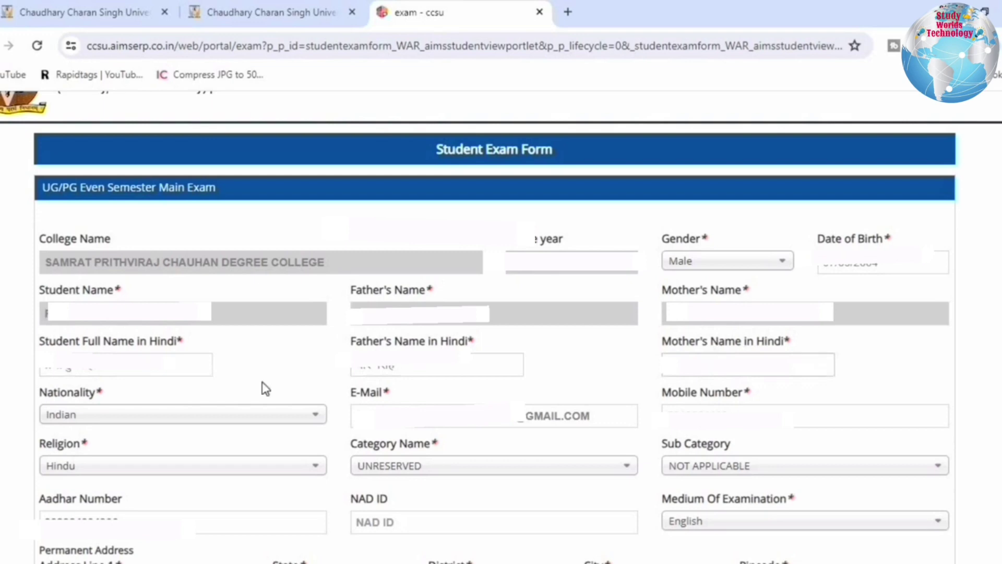
Step: Select English as the medium of examination in the student's personal details
scroll(164, 405, "down", 7)
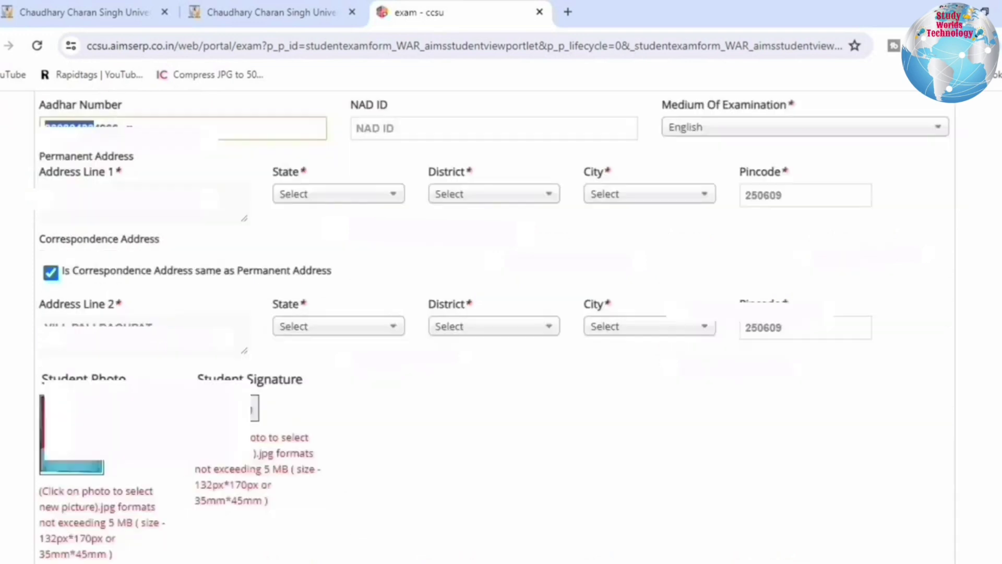
left_click(220, 157)
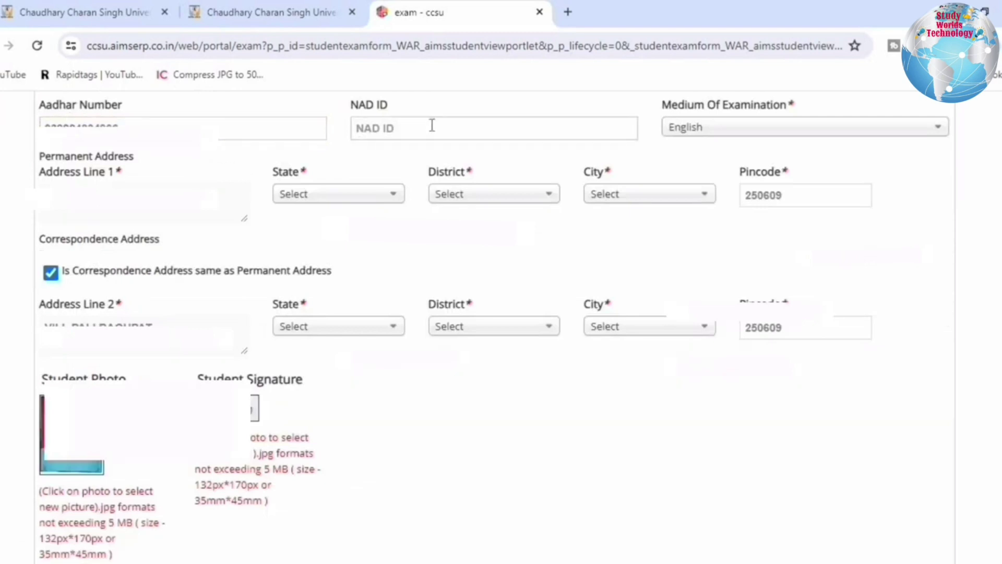
scroll(678, 128, "up", 1)
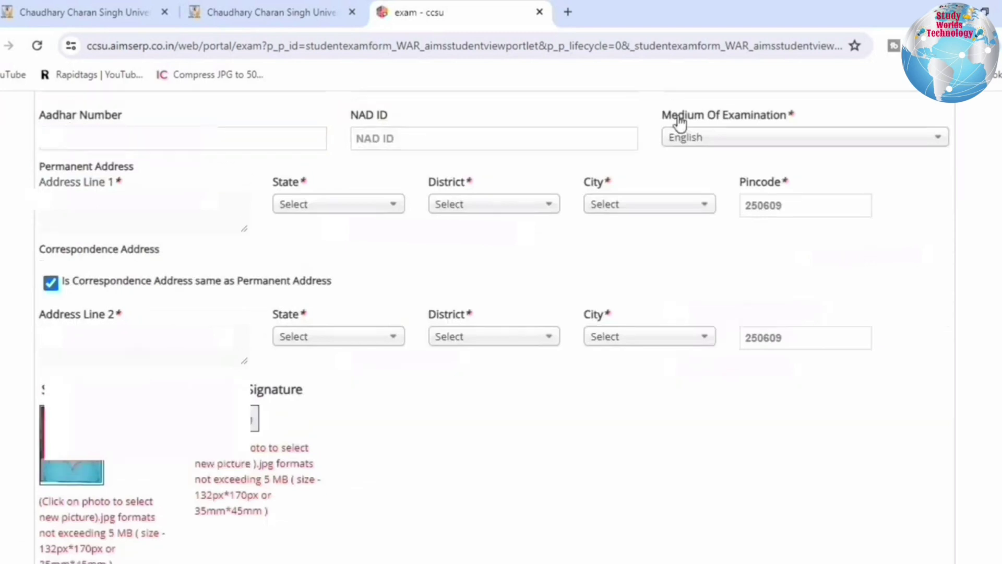
left_click(740, 146)
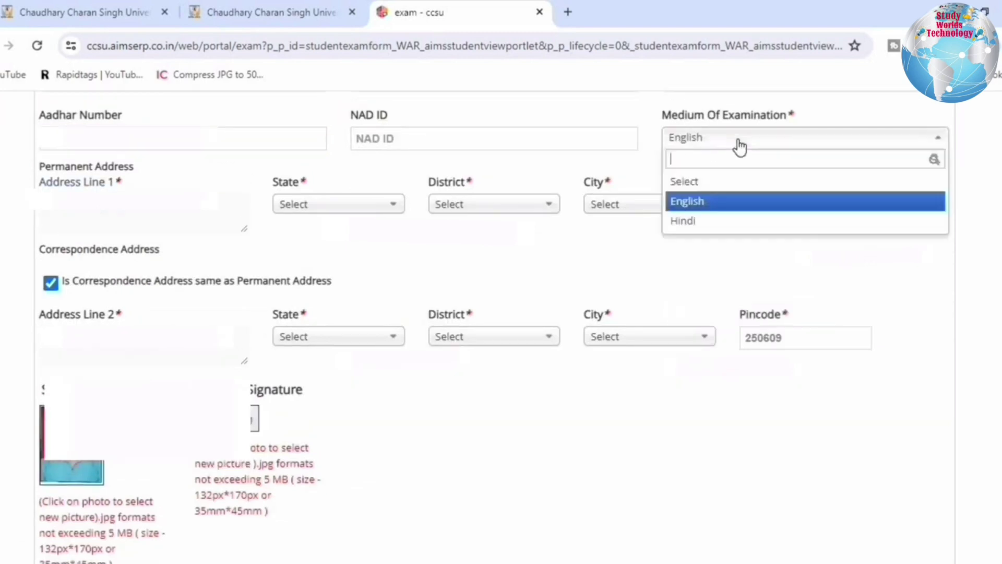
left_click(687, 201)
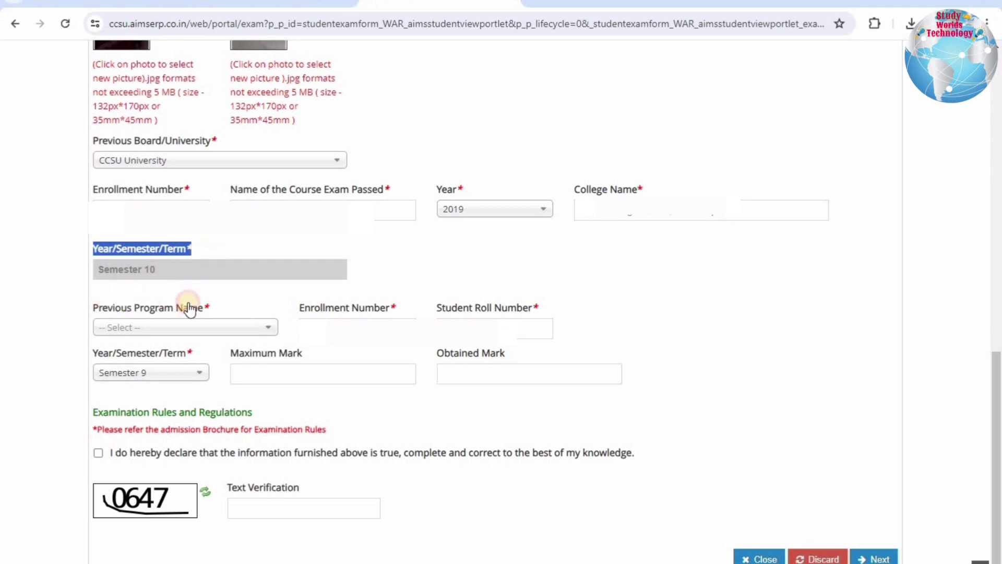
Step: Set the previous program name to B.A. L.L.B. in the previous semester details
left_click(153, 328)
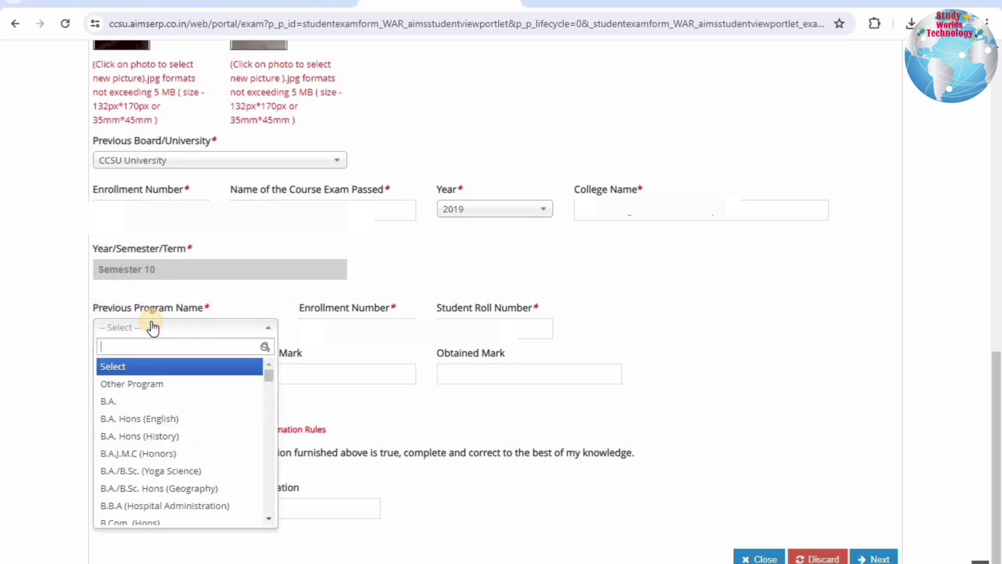
type("b.a")
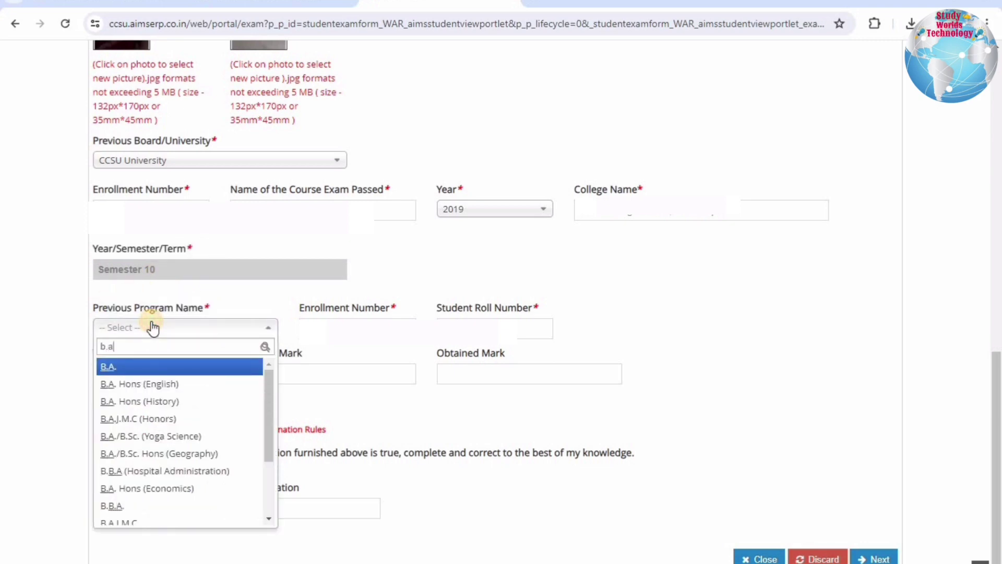
scroll(157, 449, "down", 3)
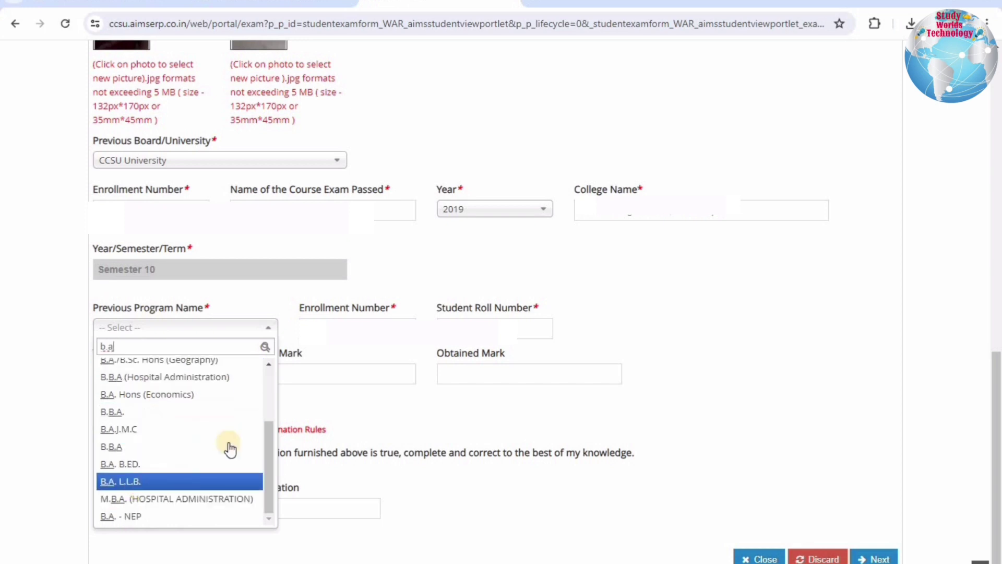
left_click(137, 481)
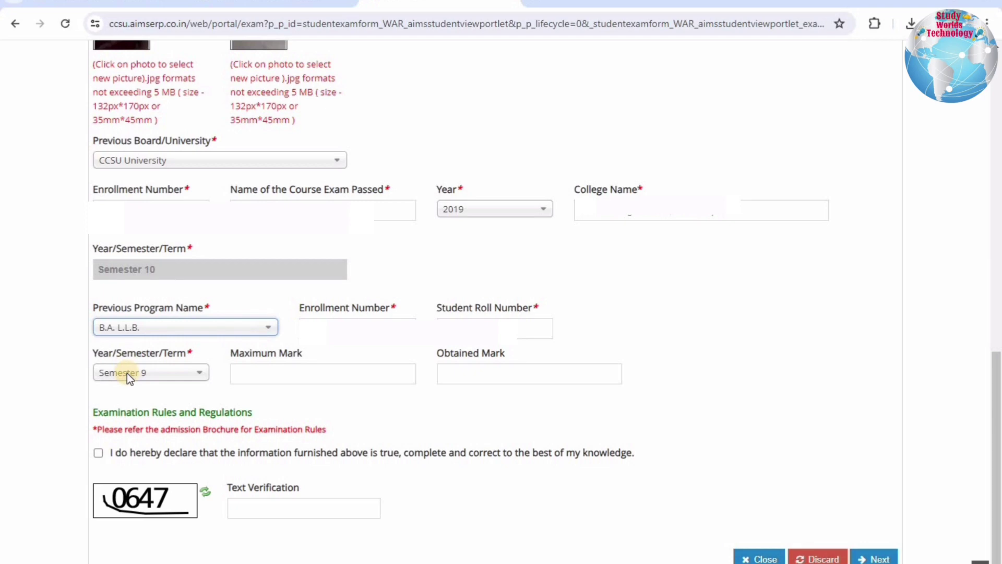
Step: Accept the declaration that the furnished information is correct, fill in the text verification code, and continue to paper selection
left_click(470, 371)
left_click(98, 454)
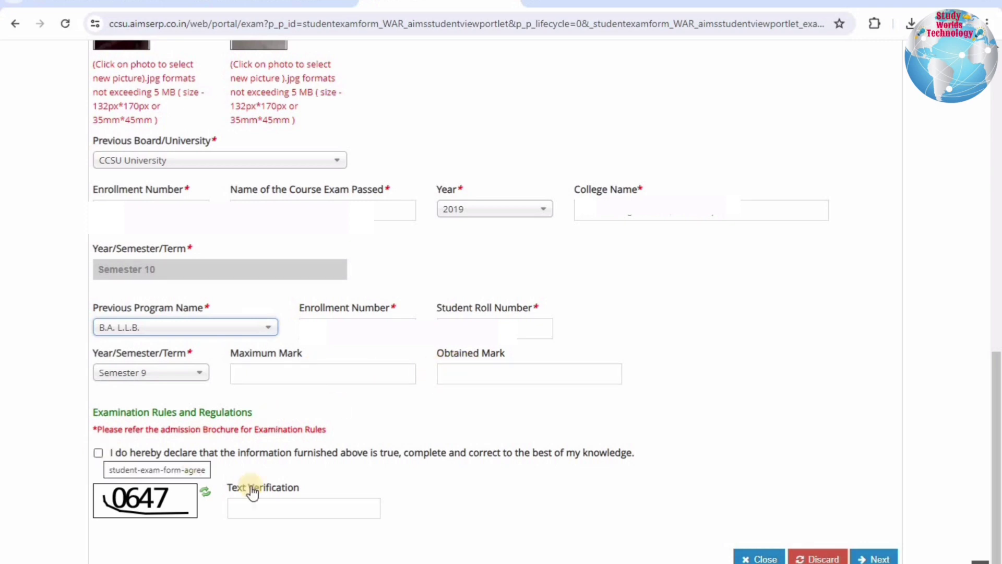
left_click(280, 508)
type("064")
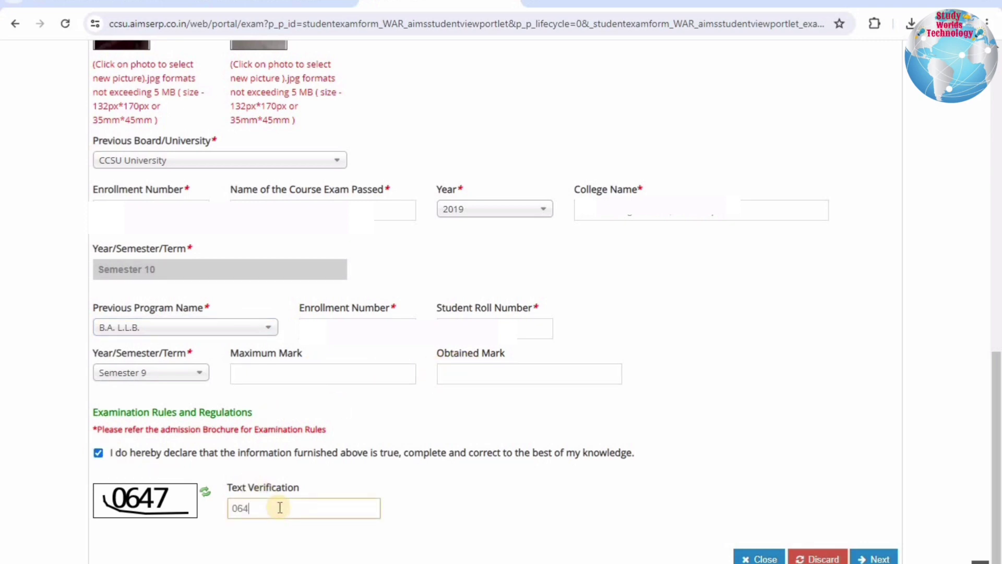
type("7")
left_click(876, 557)
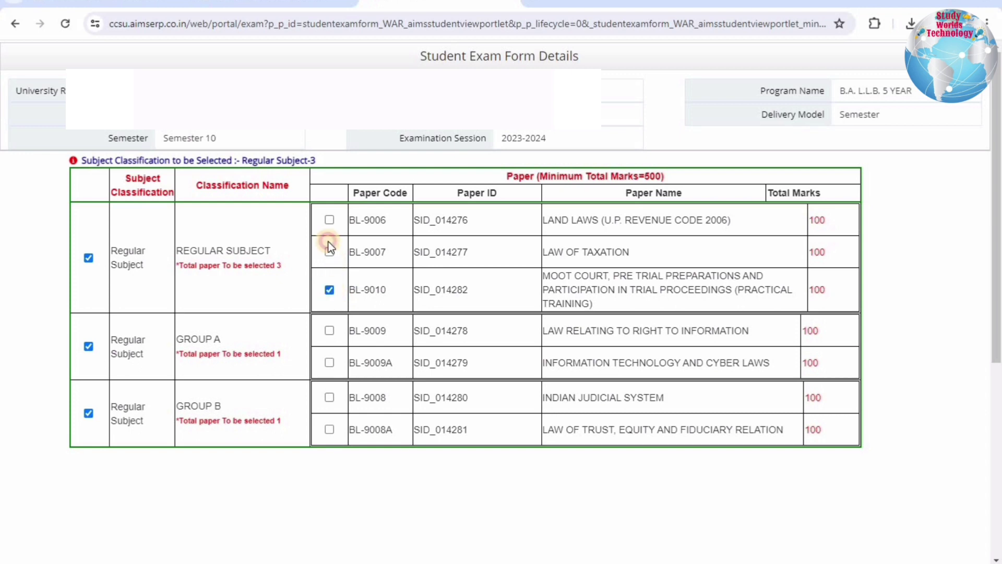
Step: Select regular papers BL-9006, BL-9007 and BL-9010, BL-9009 in Group A and BL-9008 in Group B, and save the exam form
left_click(329, 220)
left_click(329, 332)
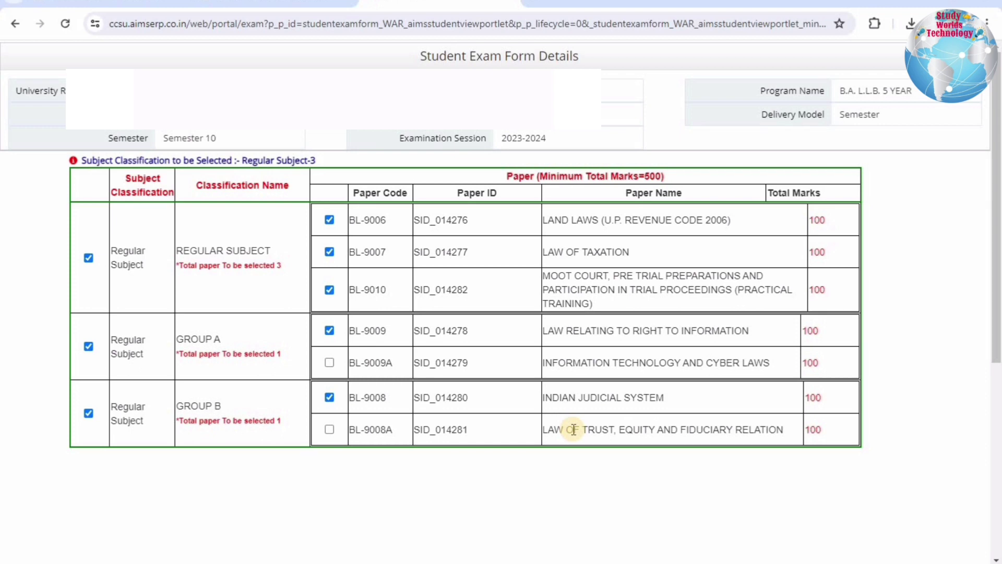
scroll(574, 428, "down", 6)
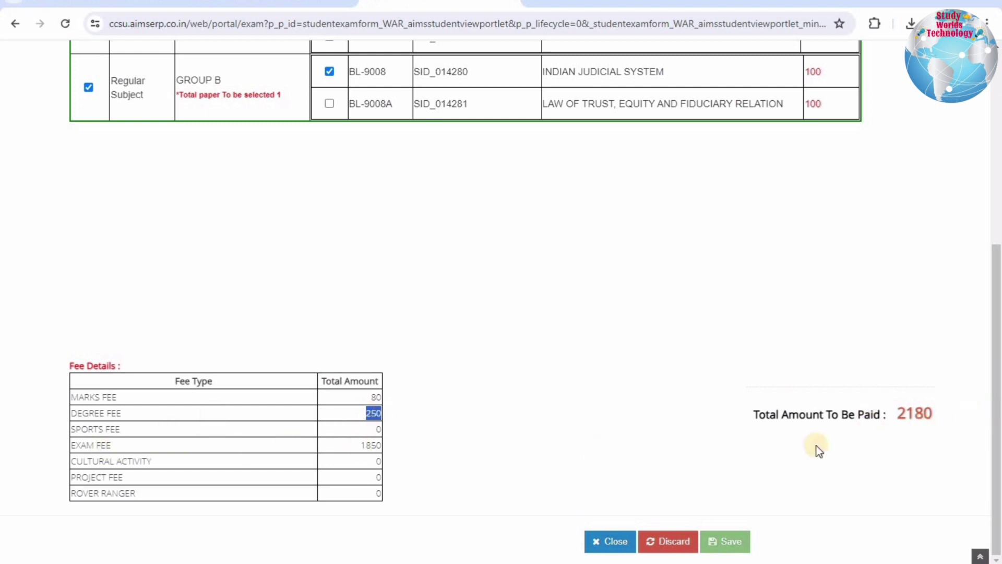
left_click(719, 542)
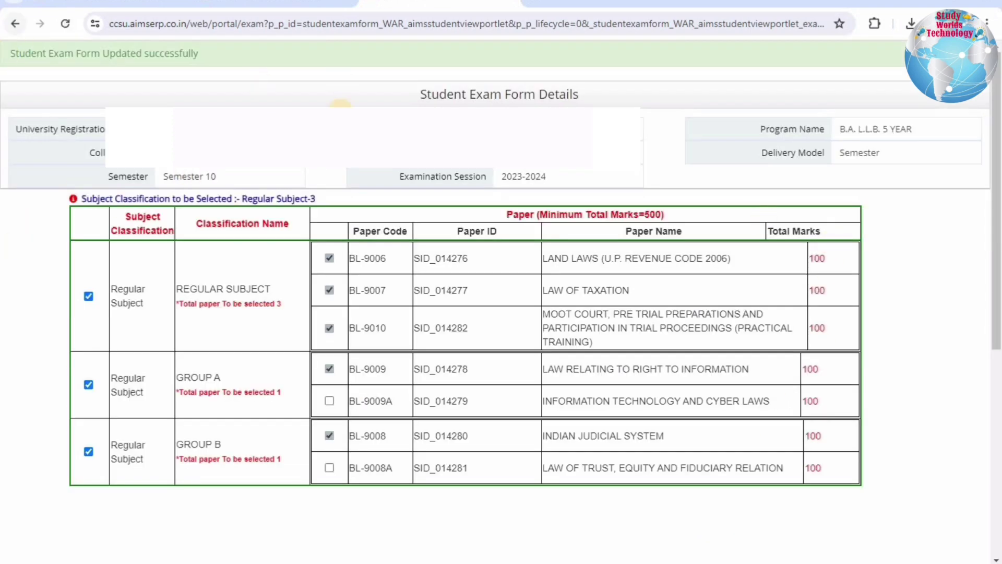
Step: Proceed to the online fee payment for the saved exam form and choose UPI as the payment method
scroll(622, 472, "down", 7)
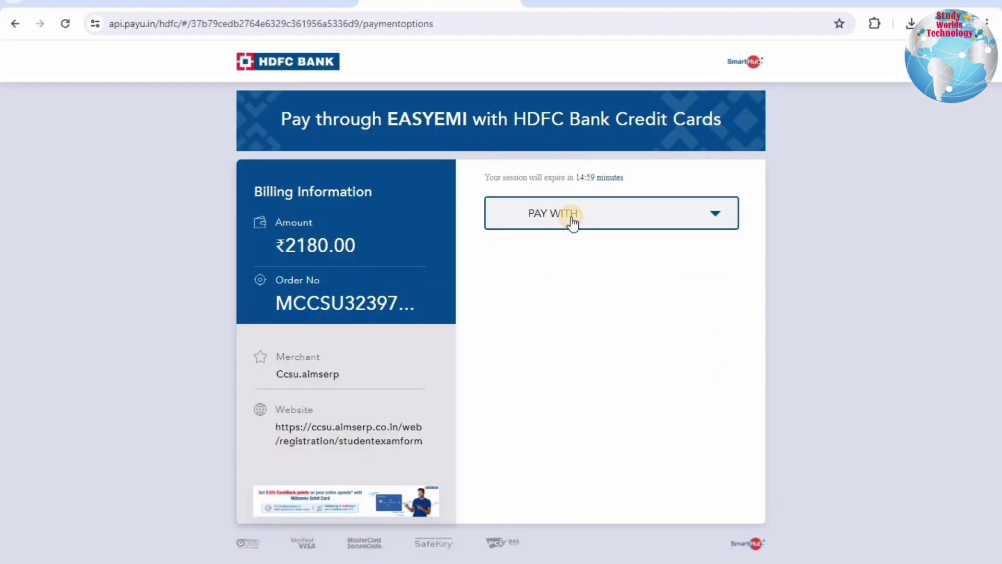
left_click(569, 215)
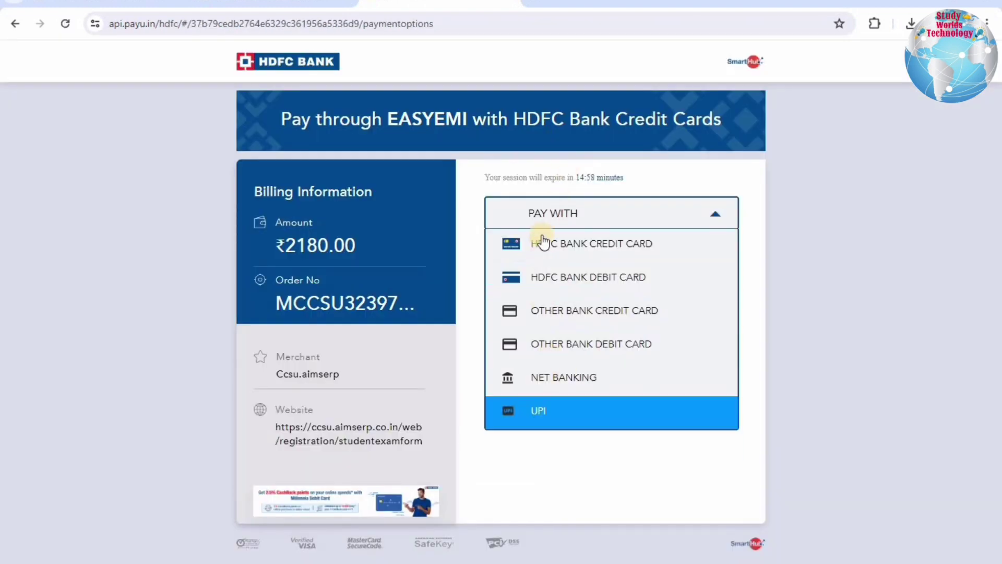
left_click(539, 418)
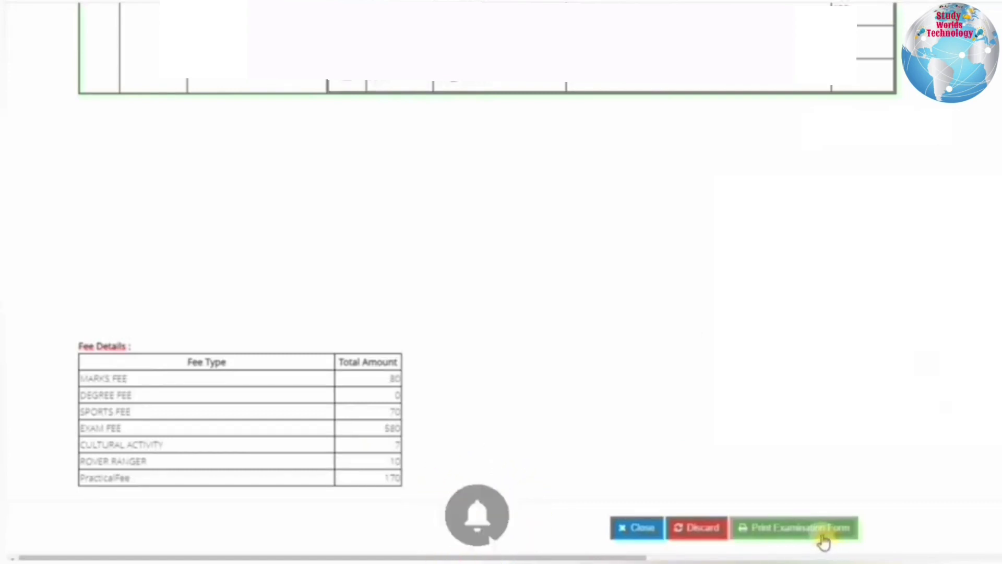
Step: Generate the printable examination form as a PDF
left_click(824, 542)
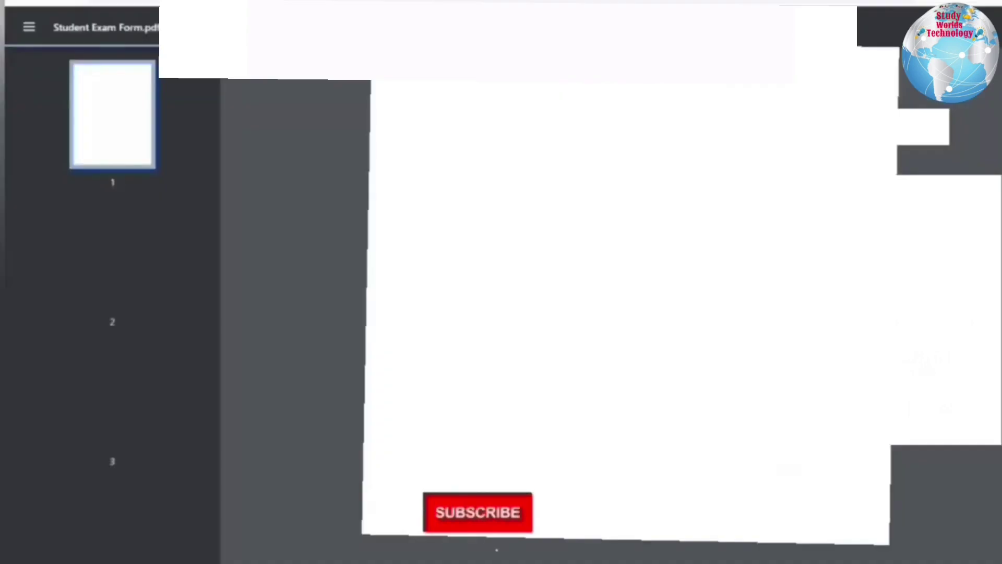